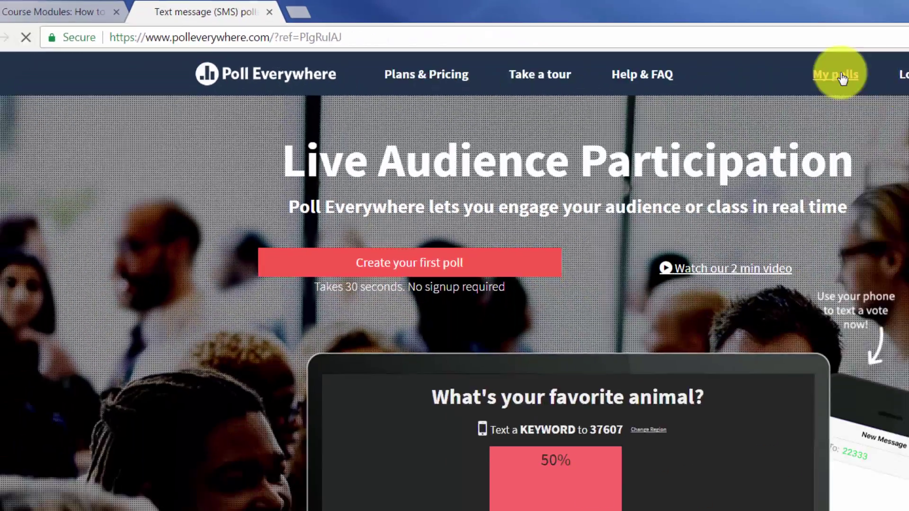
Step: Open the My polls list in Poll Everywhere to see the existing polls
click(839, 76)
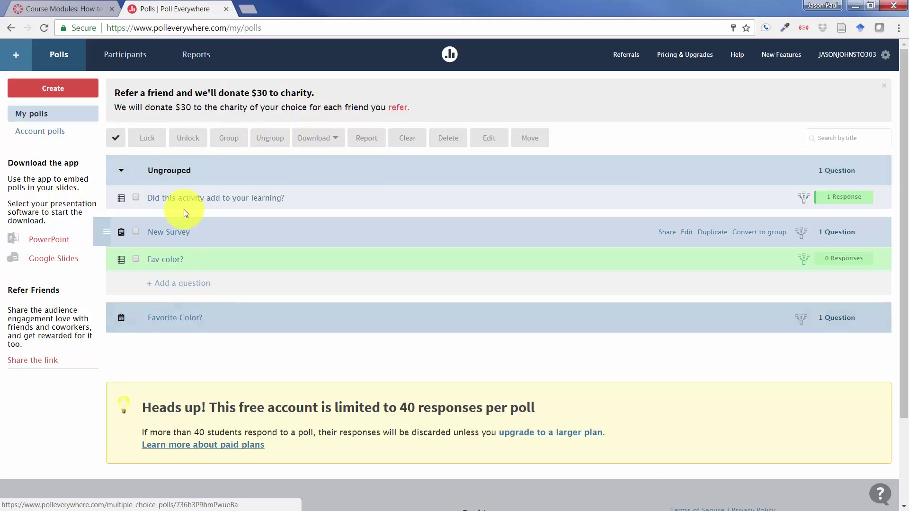
Step: Create the poll 'What is your favorite color?' with three answers: red, green and blue
click(71, 89)
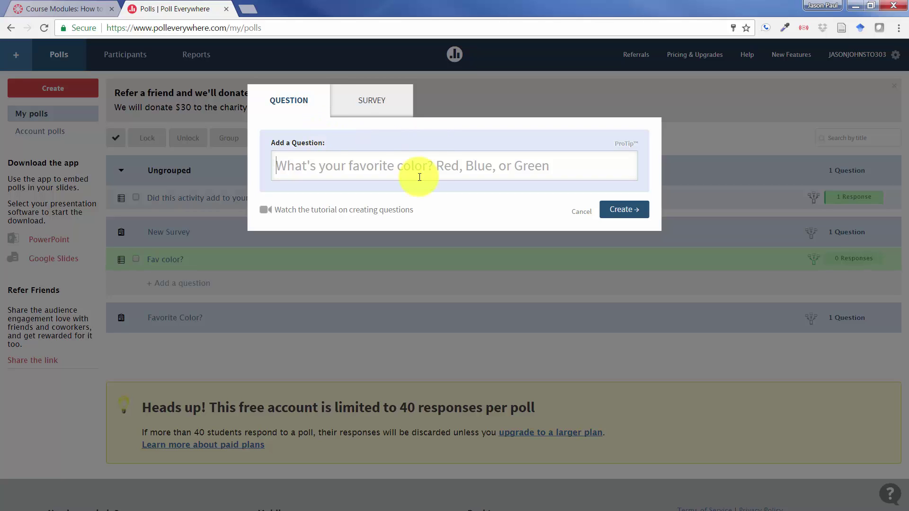
text(Wh)
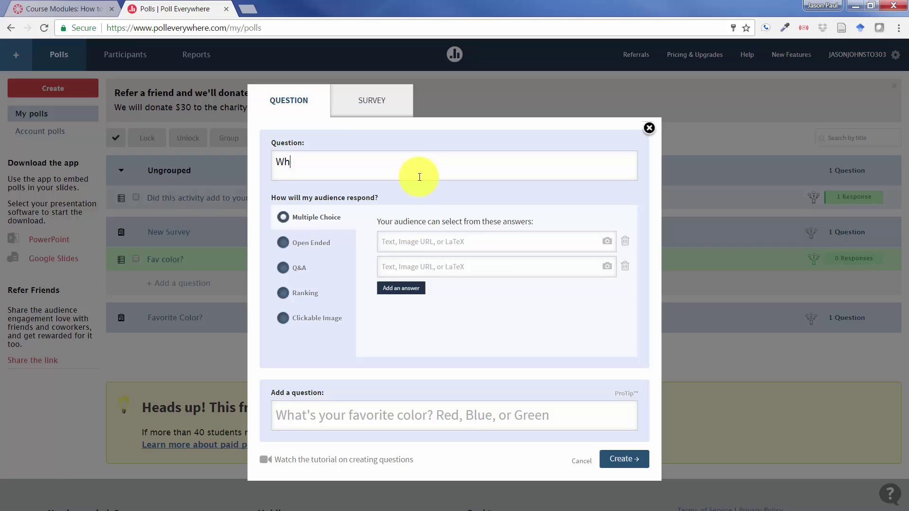
text(at is your favorite c)
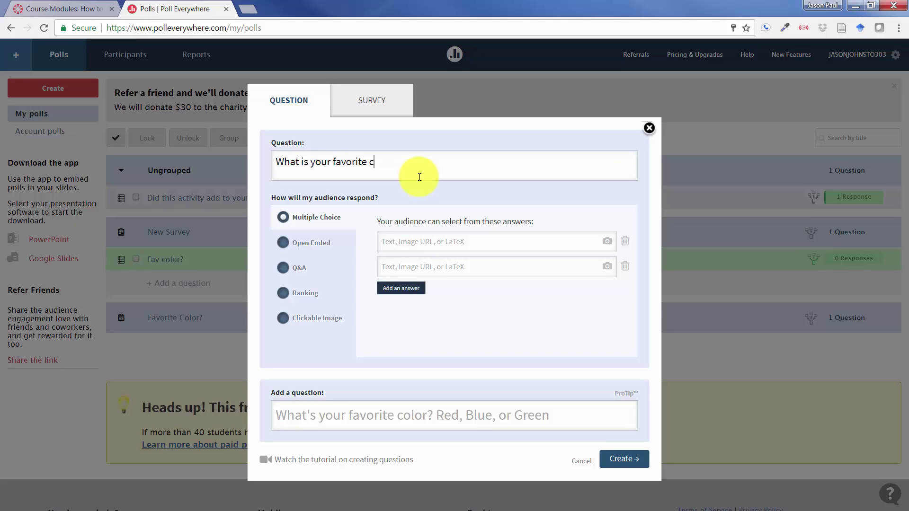
text(olor?)
click(408, 241)
text(red)
key(Tab)
text(g)
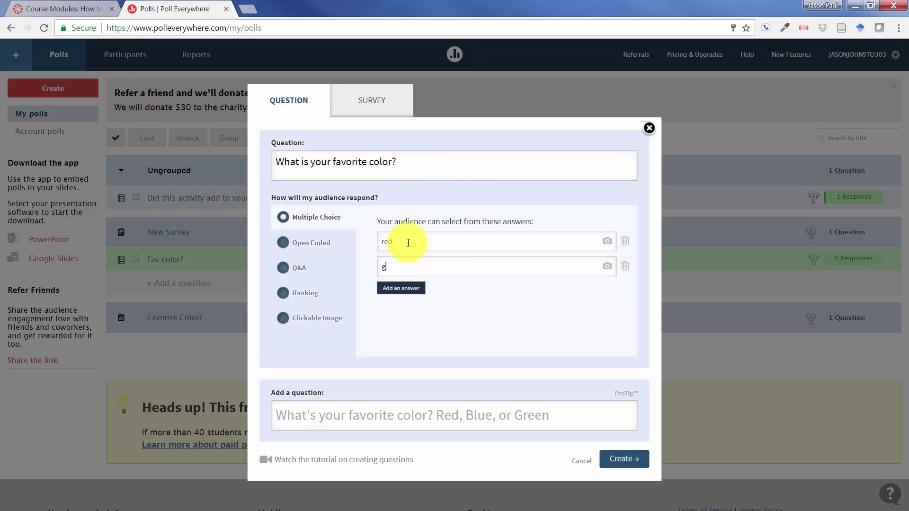
text(reen)
click(393, 288)
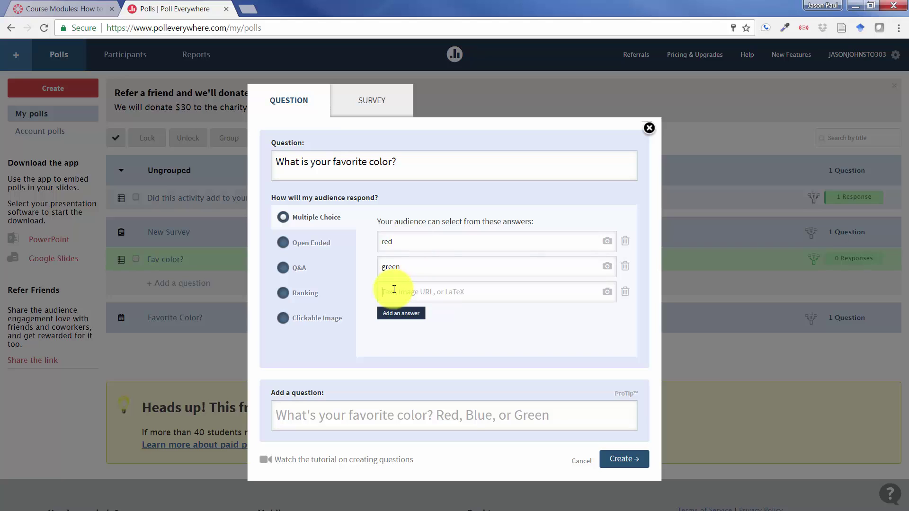
text(blue)
click(621, 461)
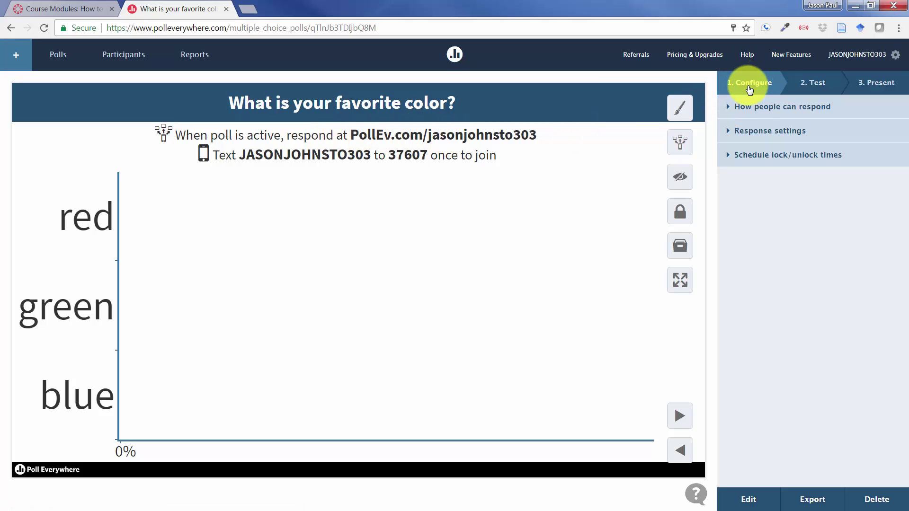
Step: Uncheck Text messaging under How people can respond, leaving only website responses
click(757, 107)
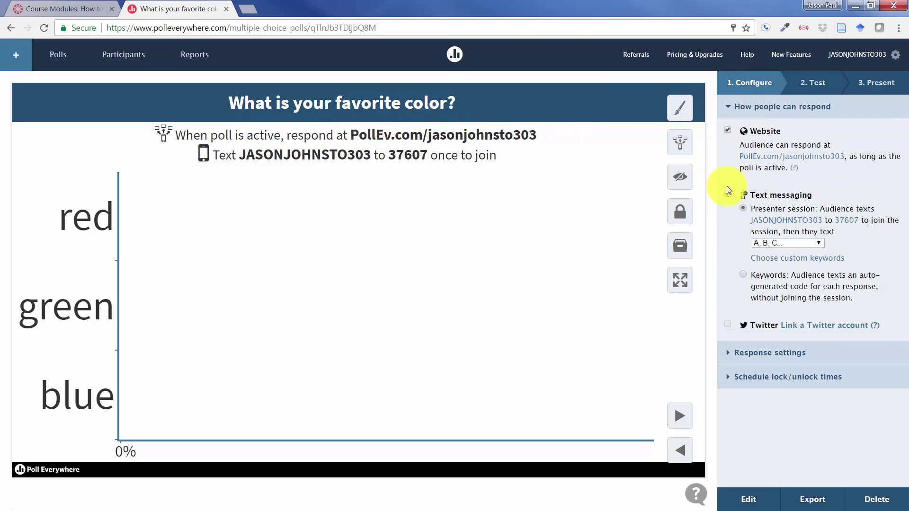
click(727, 194)
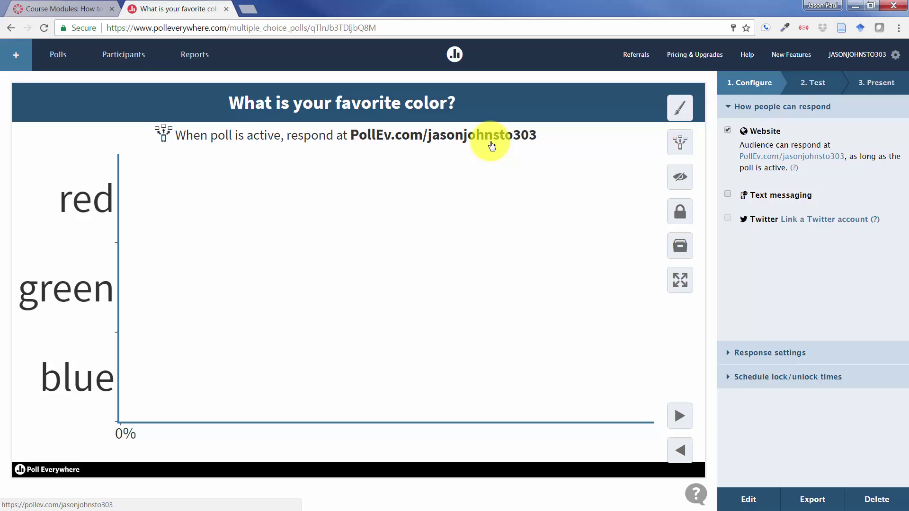
Step: Make all of the poll's responses anonymous in Response settings
click(769, 352)
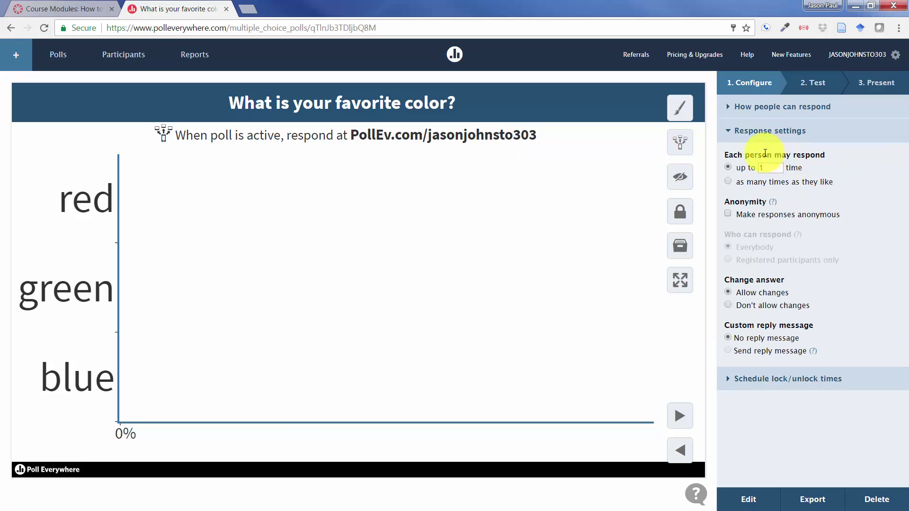
click(729, 213)
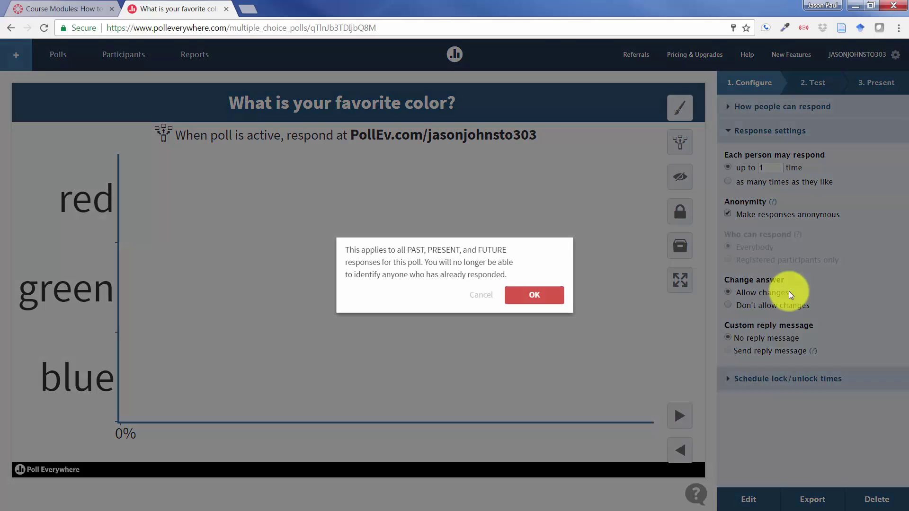
click(539, 304)
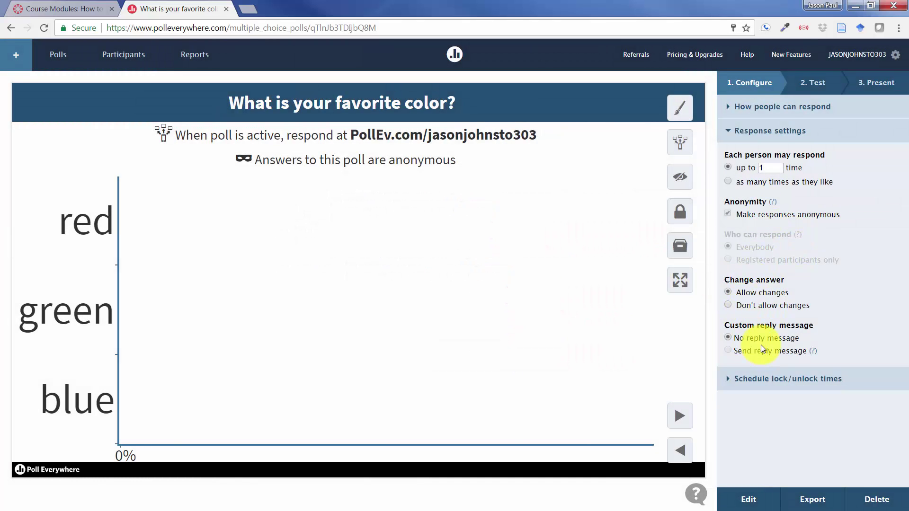
Step: Set the lock schedule to Do not automatically unlock, then go to 2. Test
click(757, 379)
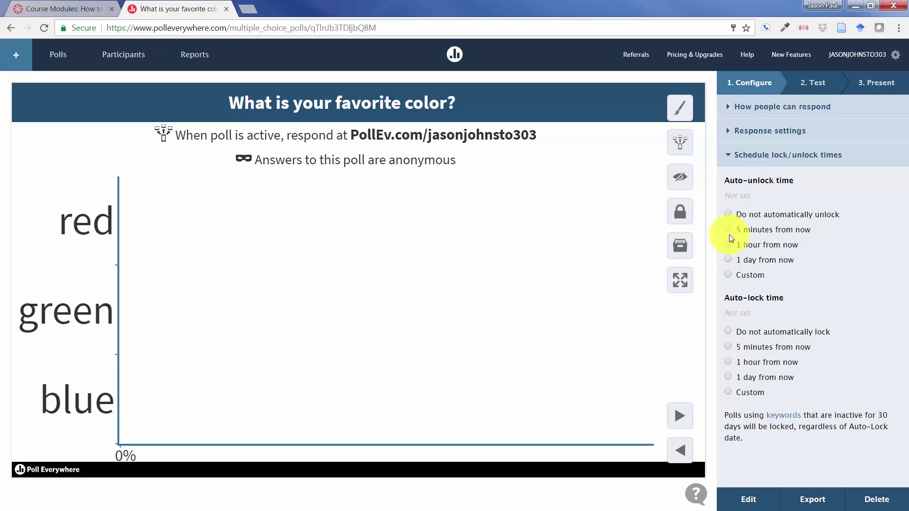
click(728, 214)
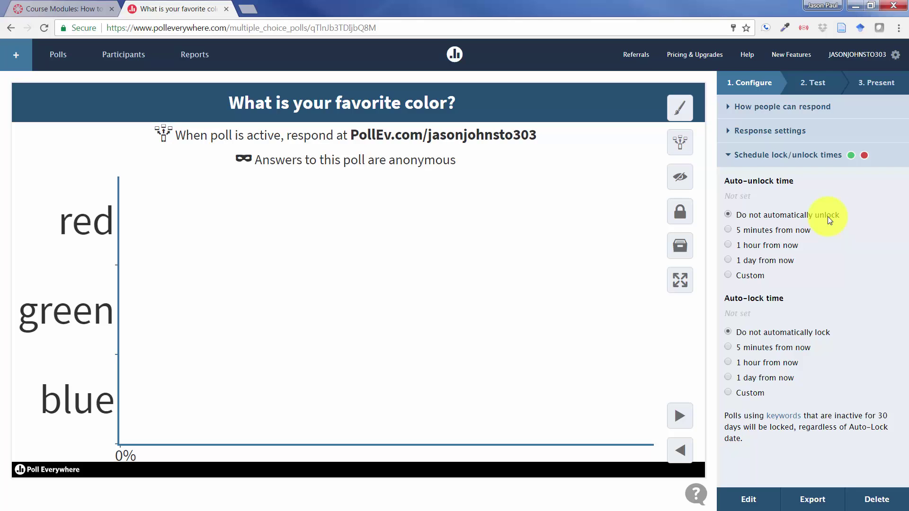
click(812, 83)
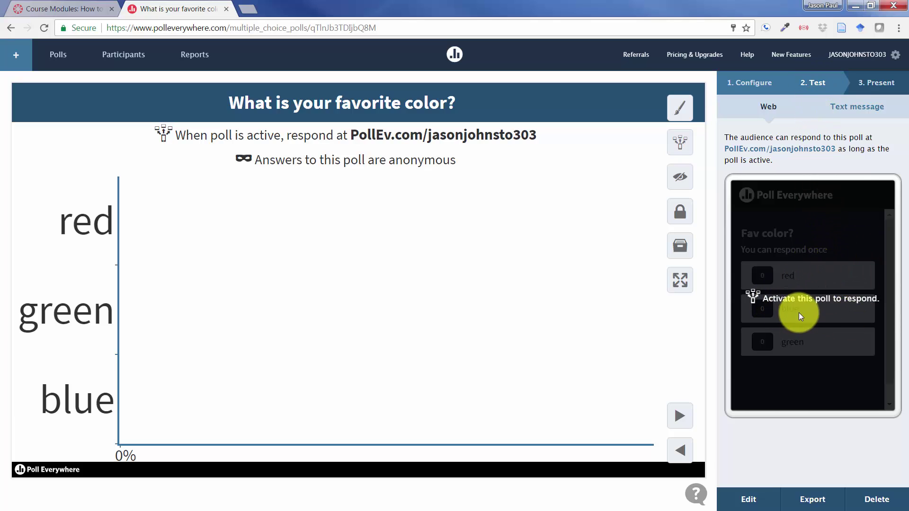
Step: Activate the poll, cast a test vote for red, then clear that response
click(682, 142)
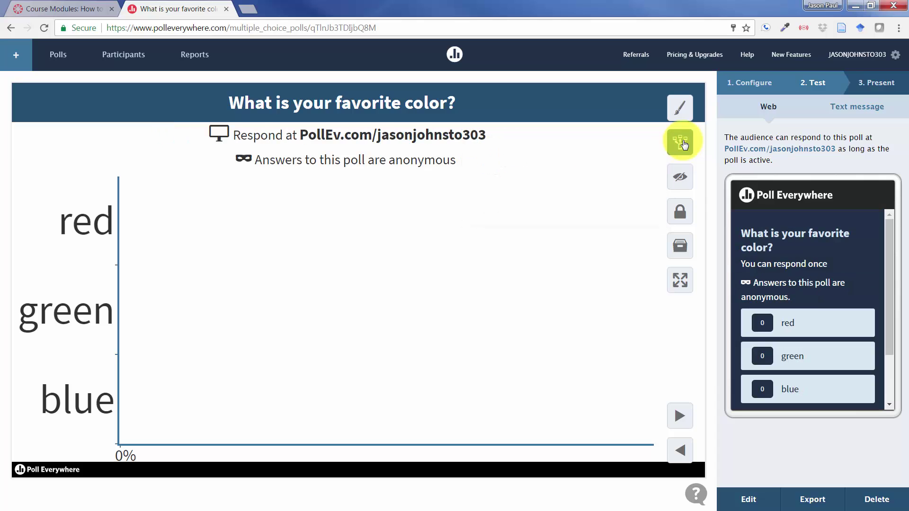
click(787, 316)
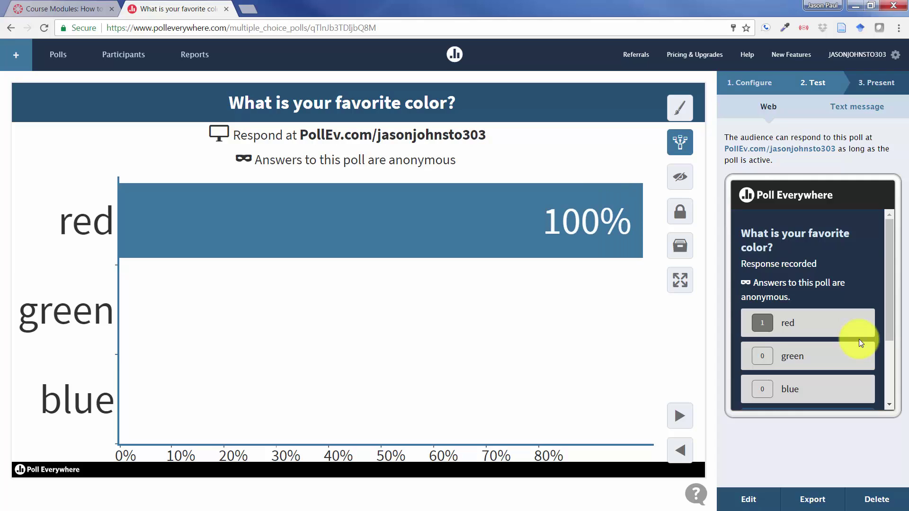
drag(889, 239, 890, 337)
click(828, 323)
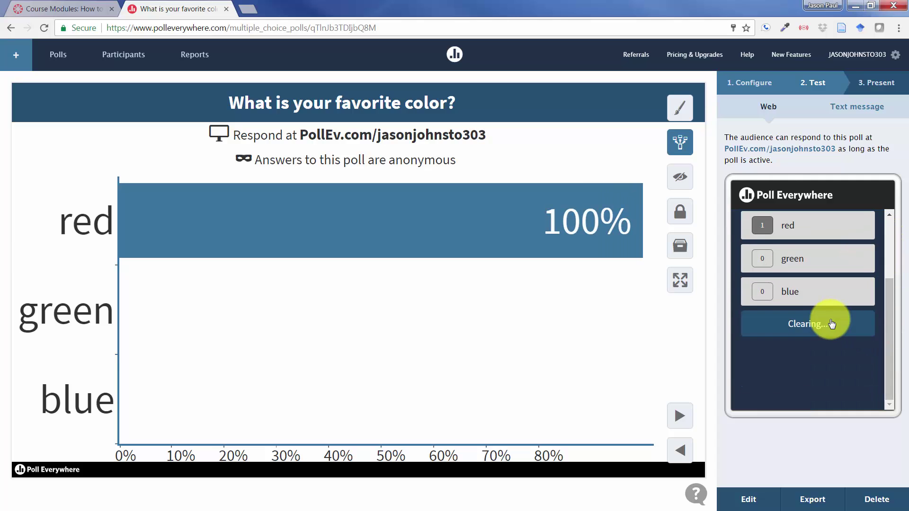
Step: Go to the Present step and expand its Share options
click(876, 85)
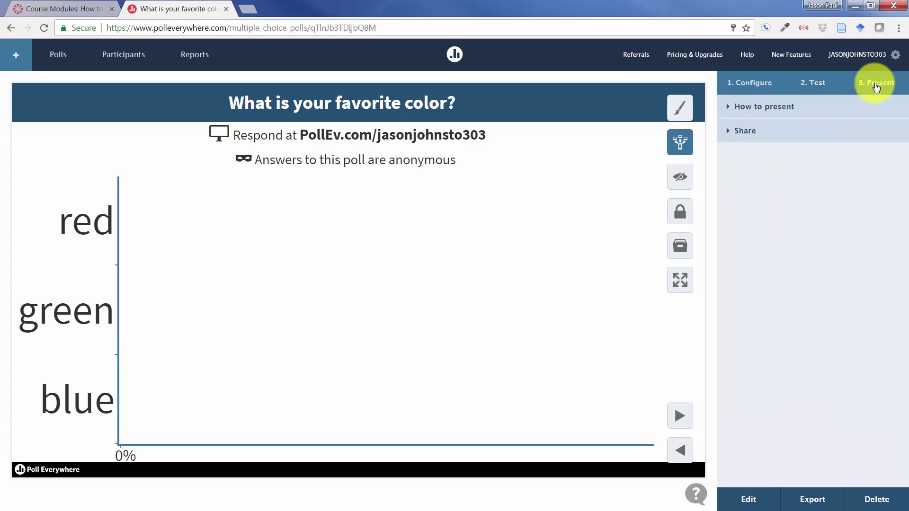
click(756, 134)
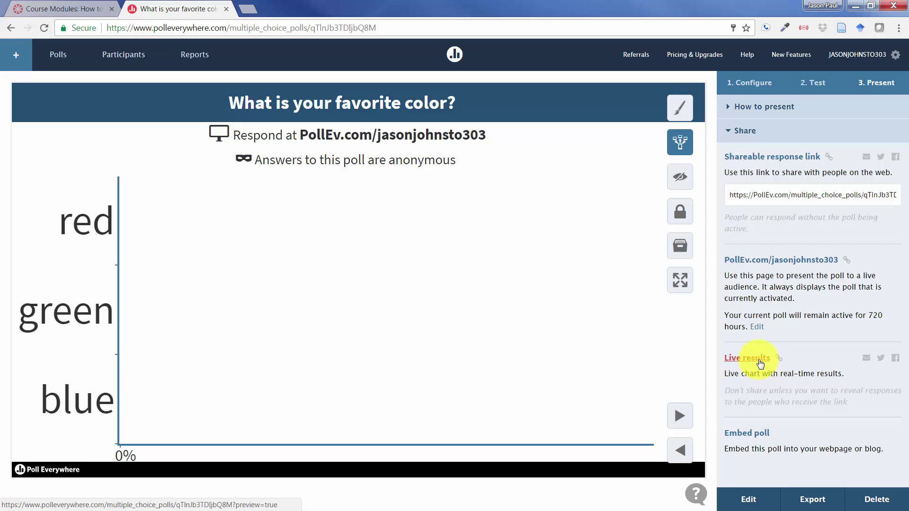
Step: Open Embed poll and select the whole Live Chart Widget iframe snippet
click(761, 436)
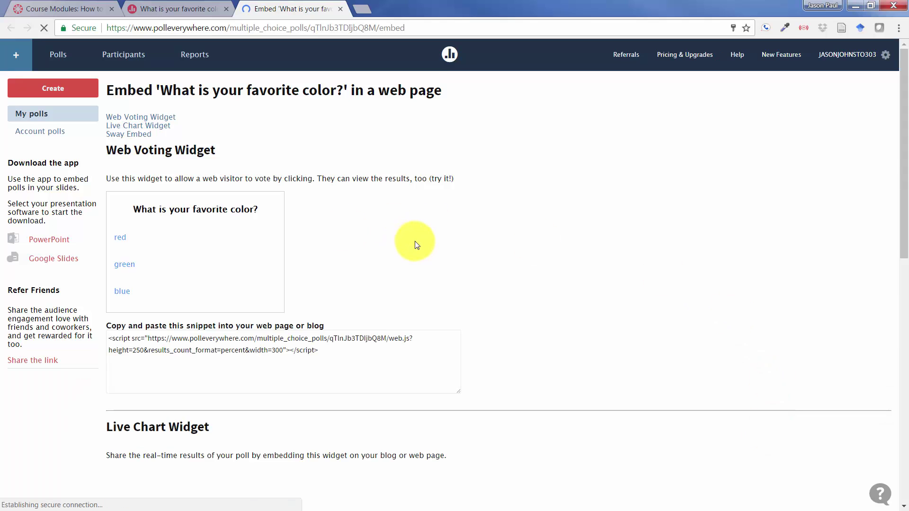
scroll(416, 243, down, 4)
scroll(416, 244, up, 4)
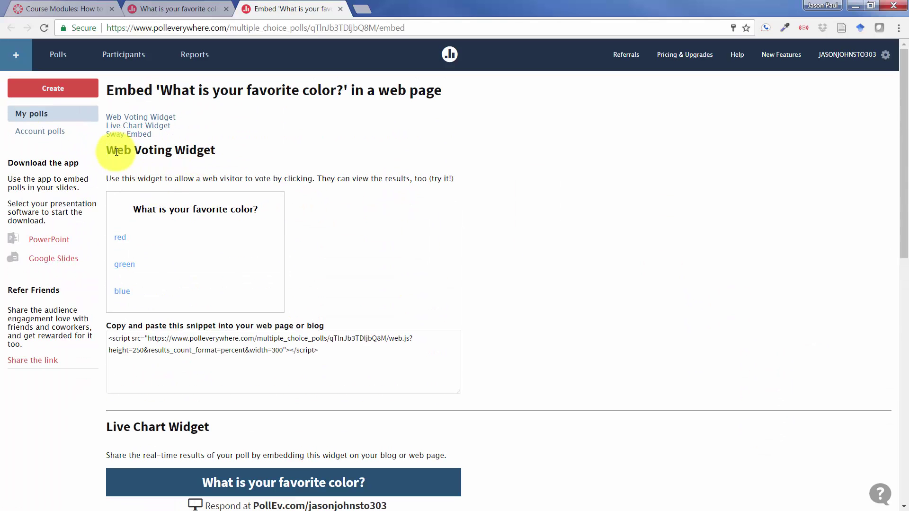
scroll(372, 234, down, 9)
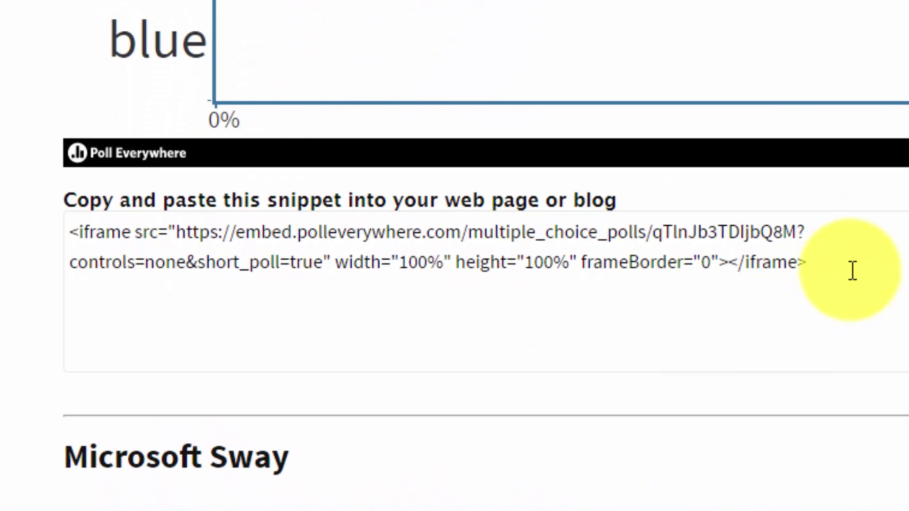
drag(852, 271, 16, 223)
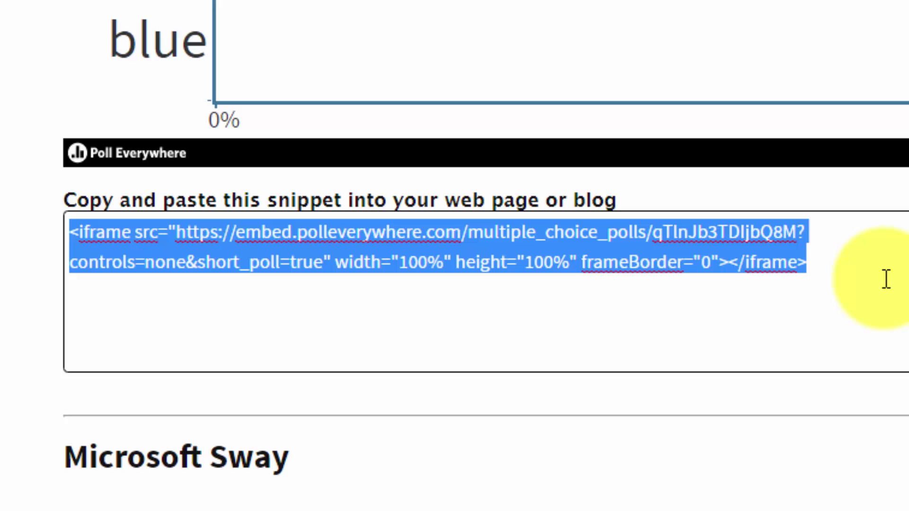
Step: In Canvas Modules, add a new Content Page titled 'Poll' to Video Tutorial
click(64, 8)
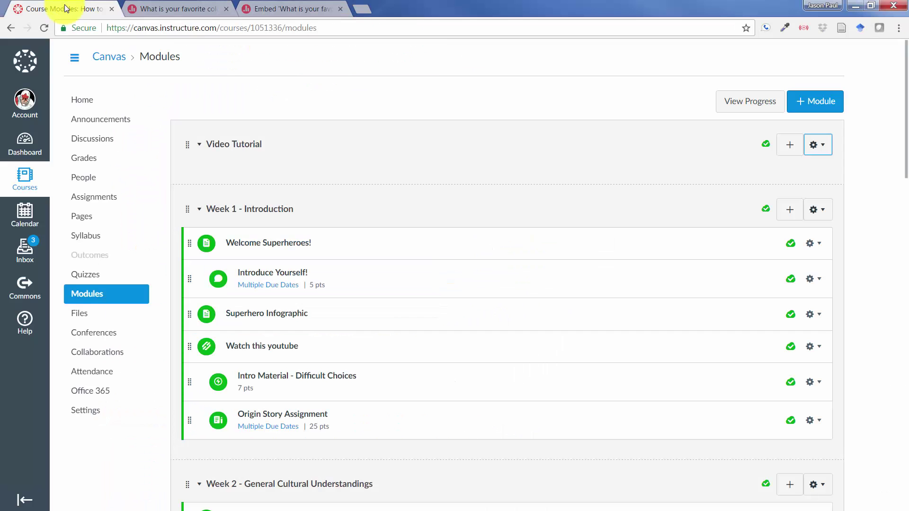
click(790, 146)
click(347, 181)
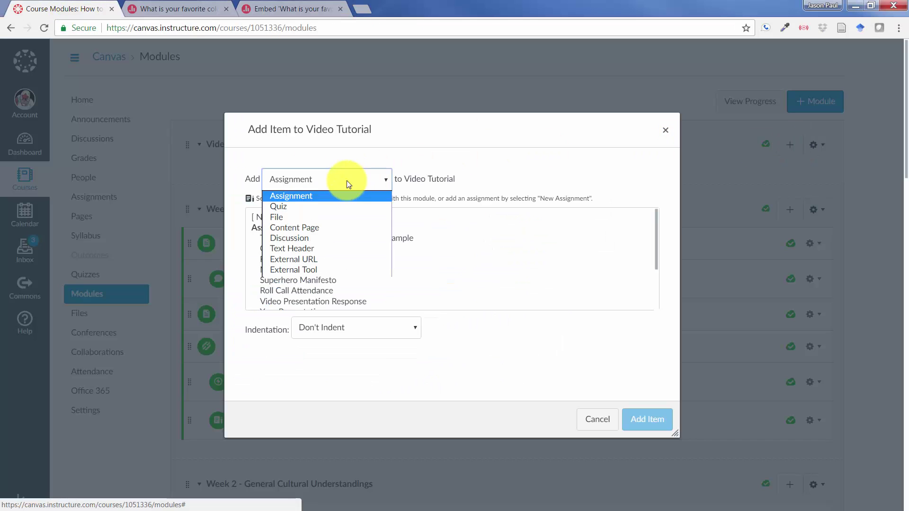
click(342, 228)
click(297, 217)
click(373, 338)
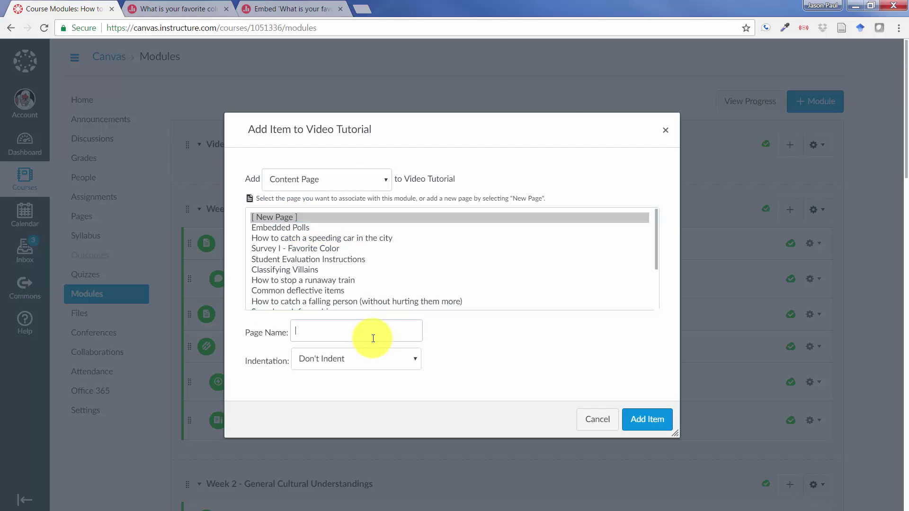
text(Poll)
click(651, 422)
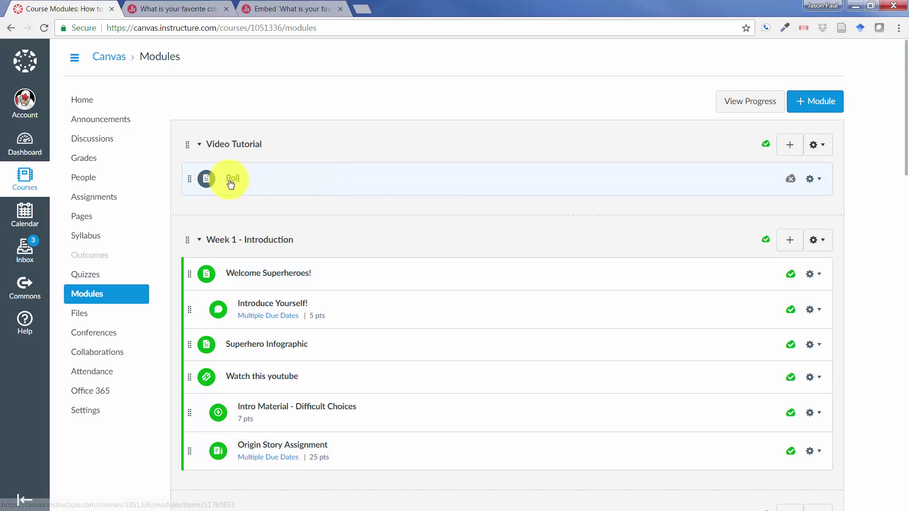
Step: Paste the live chart iframe code into the Poll page's HTML Editor and save
click(230, 183)
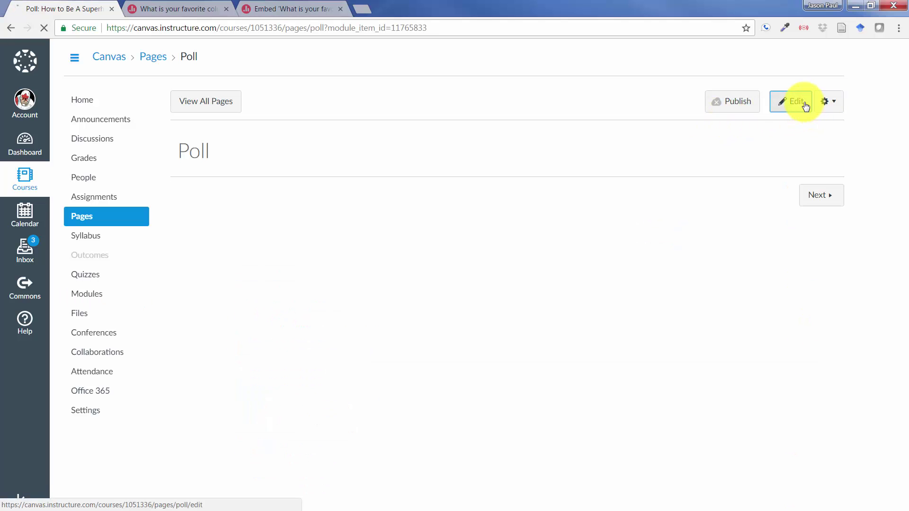
click(805, 105)
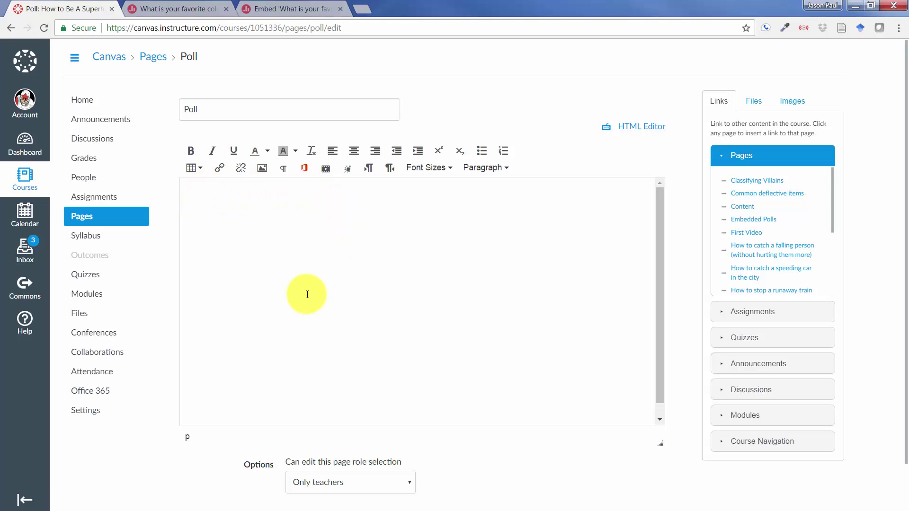
click(649, 132)
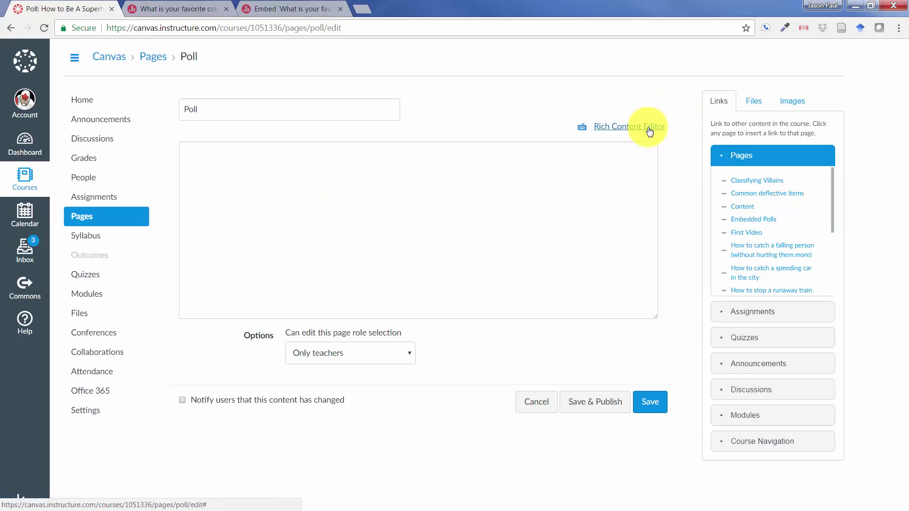
click(649, 131)
click(650, 131)
click(566, 183)
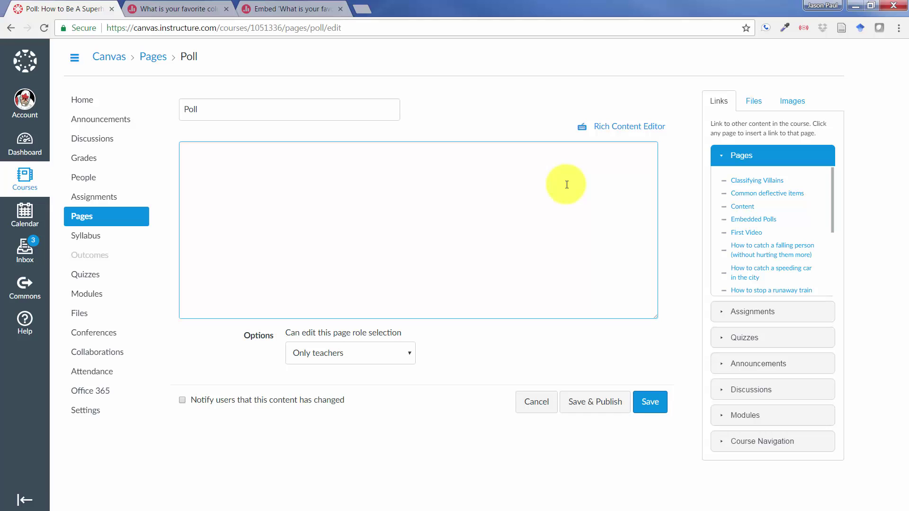
text(<iframe src="https://embed.polleverywhere.com/multiple_choice_polls/qTlnJb3TDIjbQ8M?controls=none&short_poll=true" width="100%" height="100%" frameBorder="0"></iframe>)
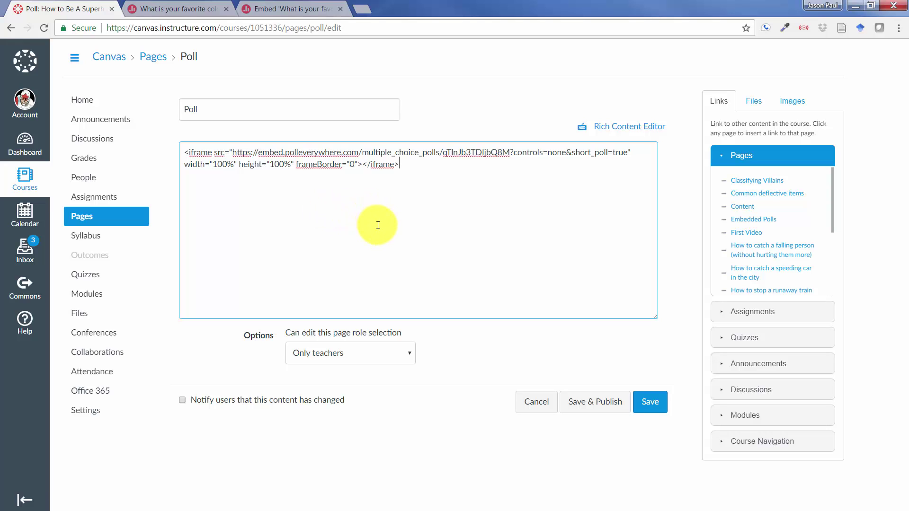
click(651, 402)
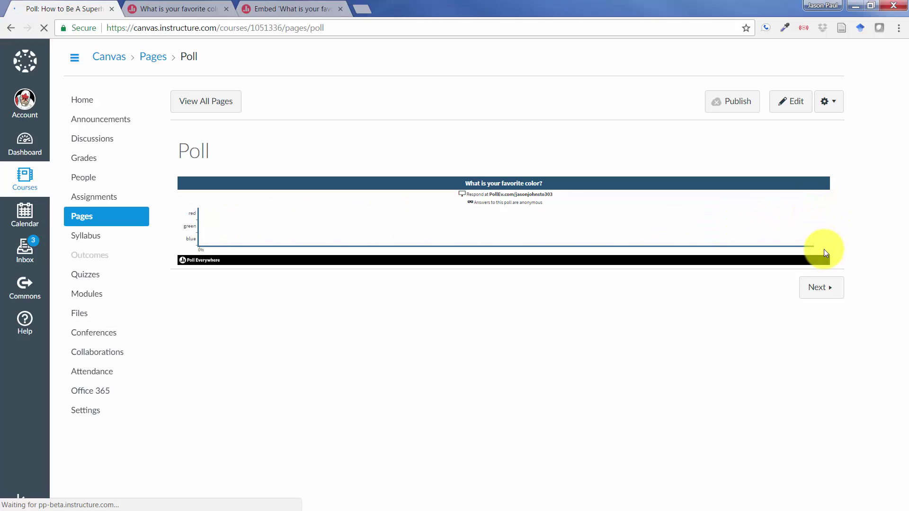
Step: In the Poll page's HTML, change iframe width 100% to 800 and height 100% to 600
click(791, 100)
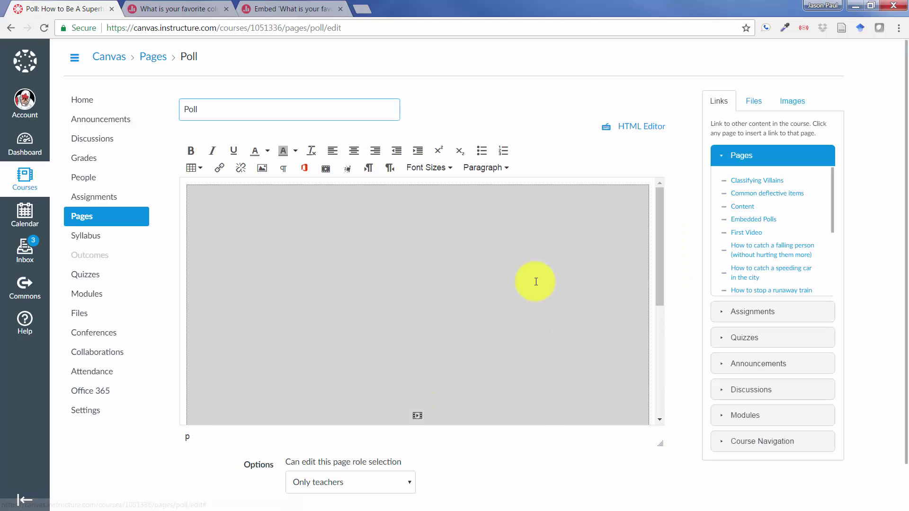
mouse_move(660, 260)
mouse_down()
mouse_move(670, 392)
mouse_move(663, 243)
mouse_up()
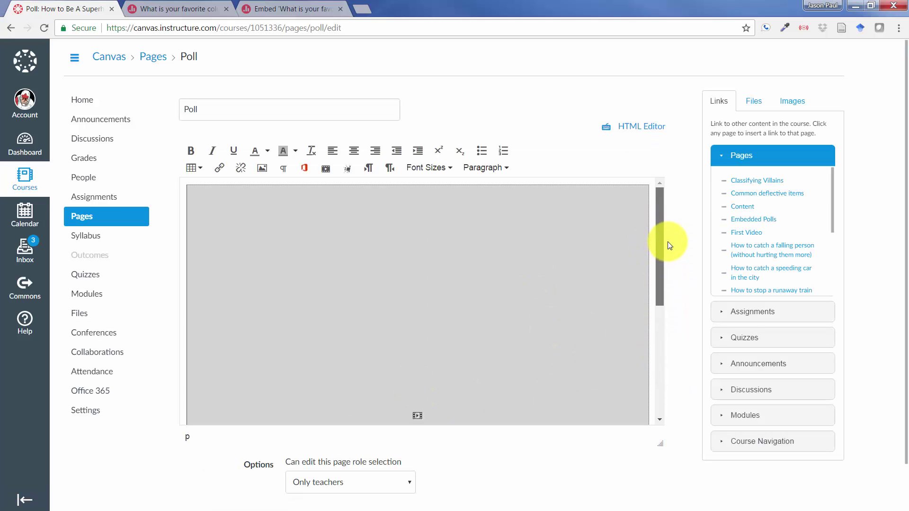
click(640, 126)
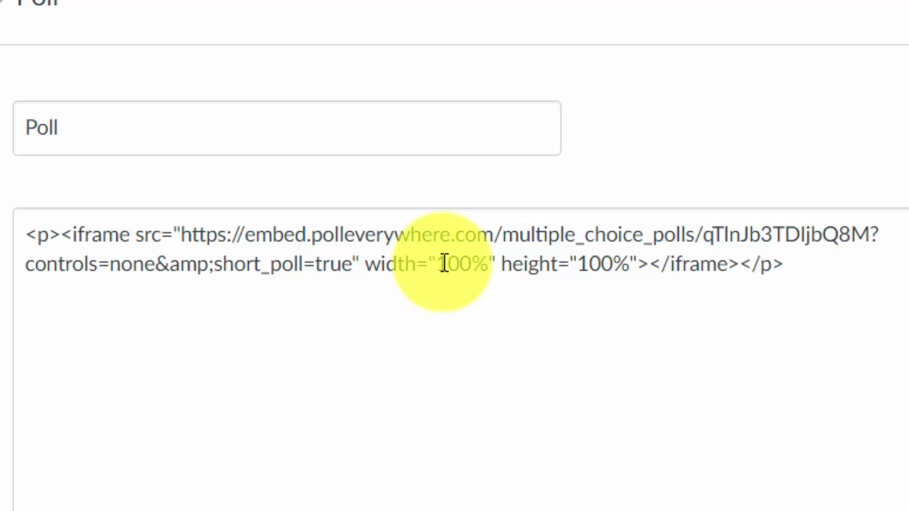
drag(440, 264, 489, 261)
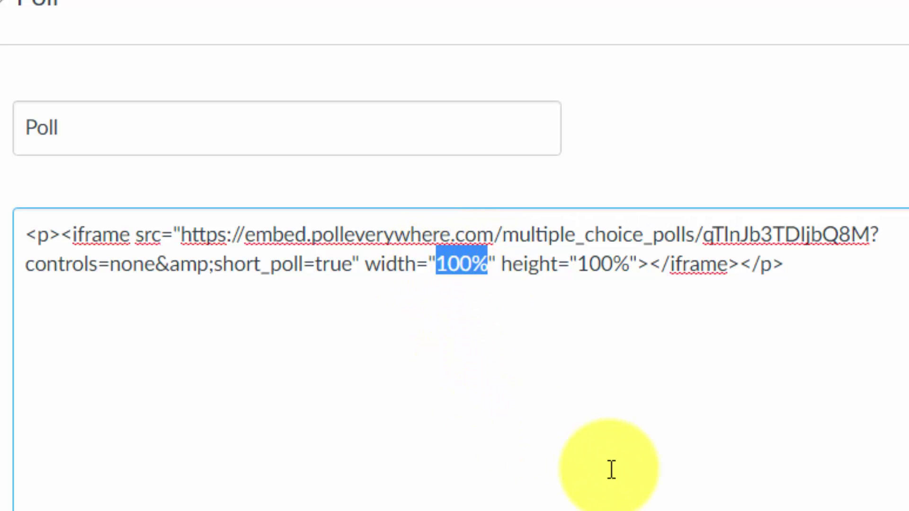
text(800)
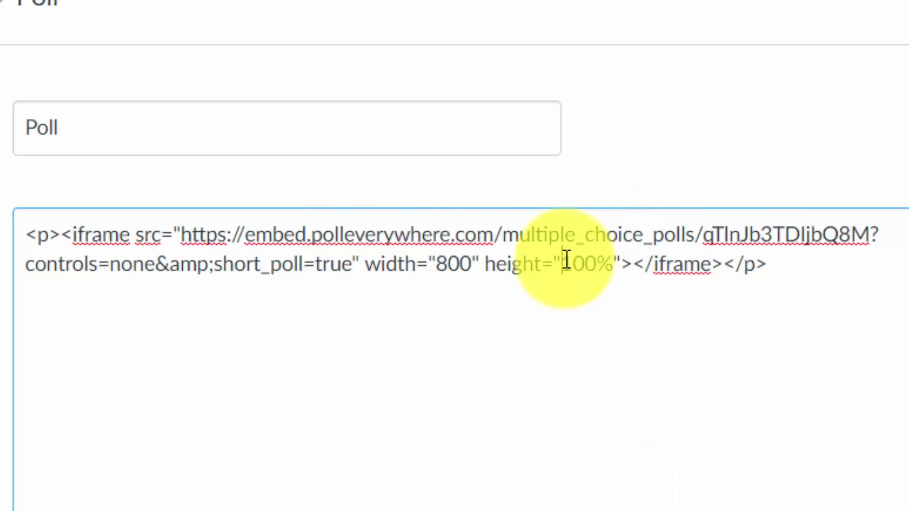
drag(562, 262, 616, 260)
text(600)
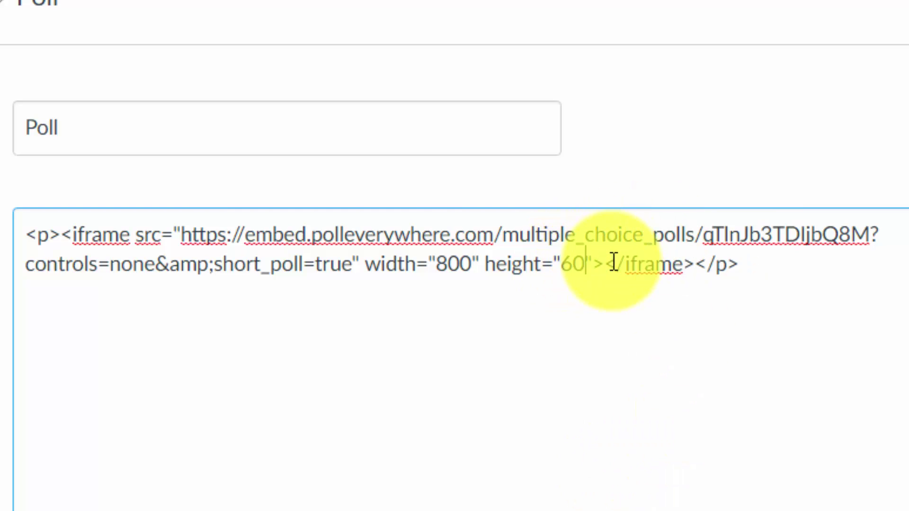
click(849, 272)
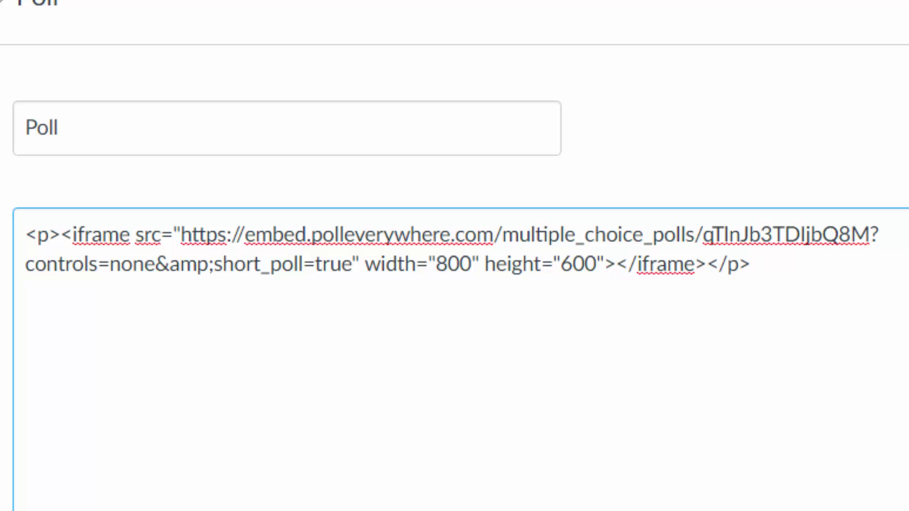
Step: Save and publish the Poll page, then scroll to check the 800×600 favorite color poll
click(595, 402)
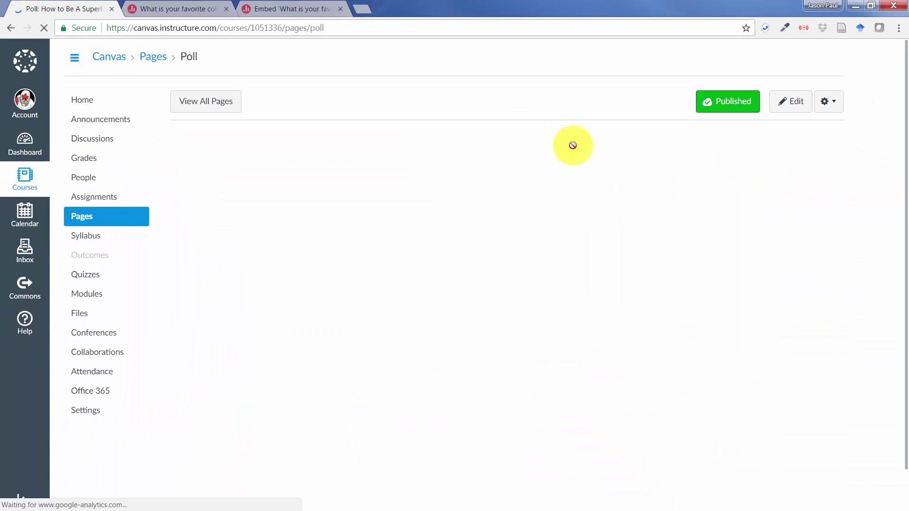
scroll(725, 301, down, 2)
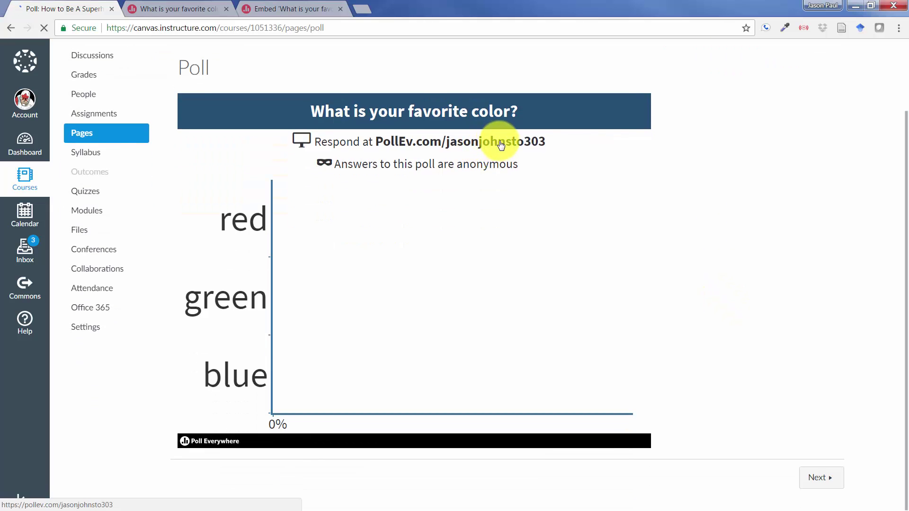
scroll(740, 314, up, 2)
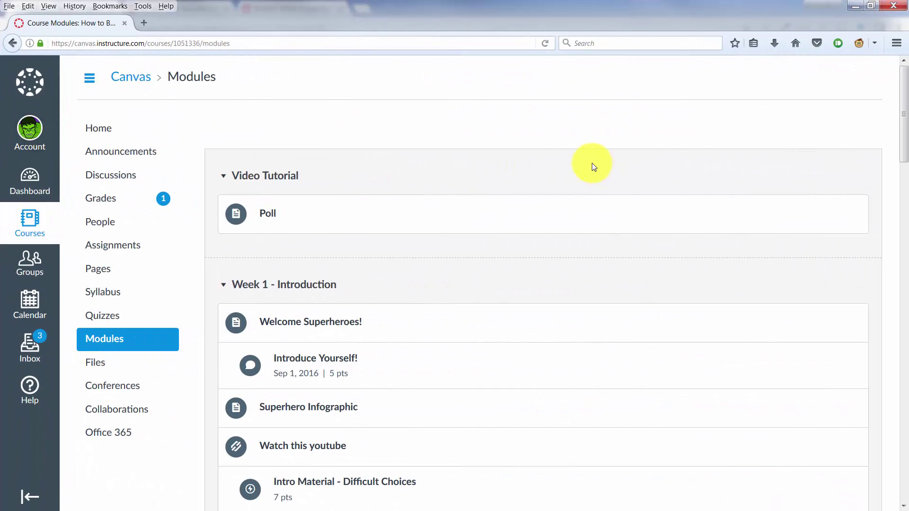
Step: Open the Poll page from Modules, vote green in the favorite color poll, and close the voting tab
click(273, 215)
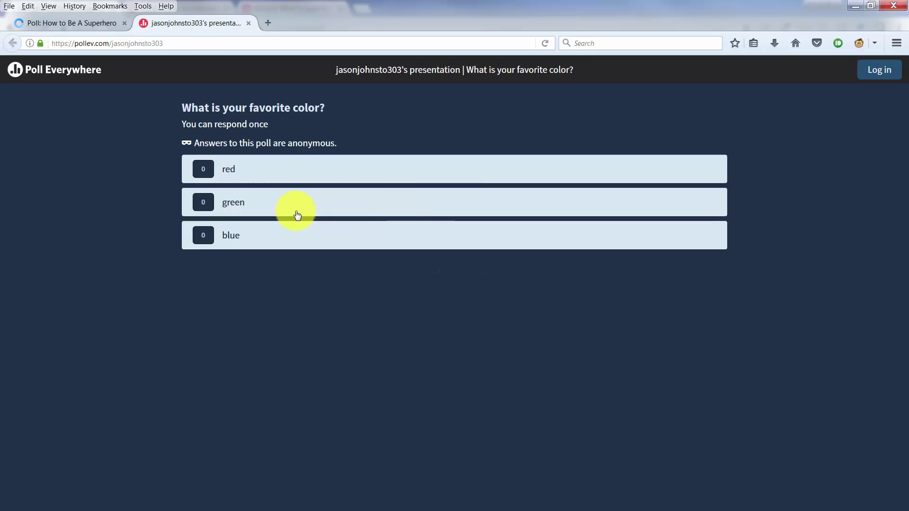
click(209, 206)
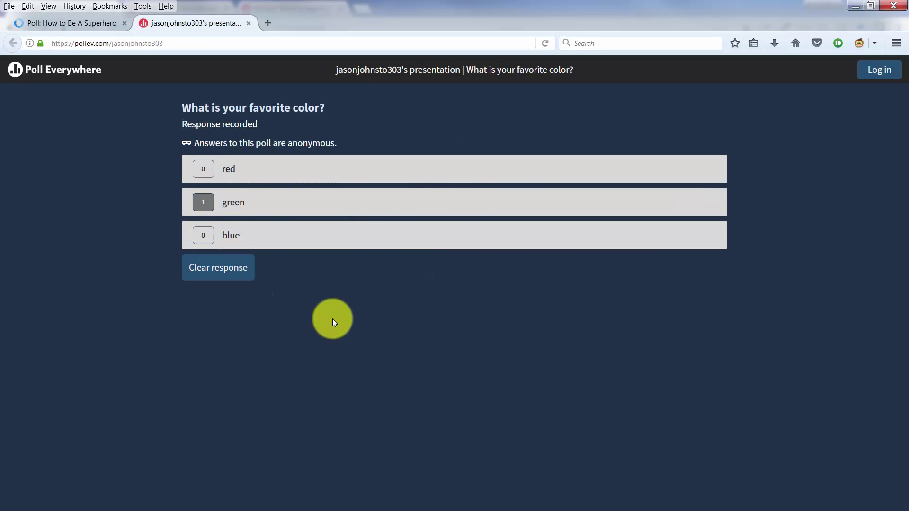
click(248, 24)
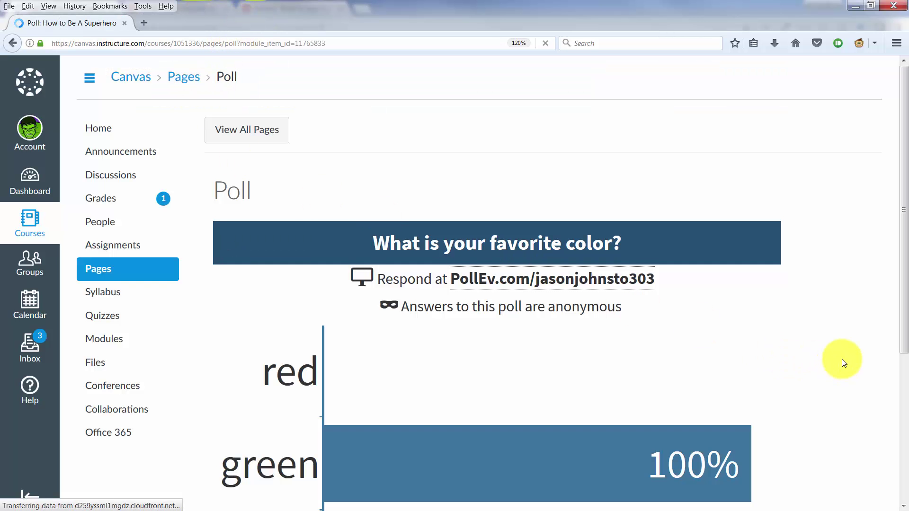
Step: Scroll the Poll page to confirm the embedded chart shows green at 100%
scroll(842, 358, down, 4)
scroll(842, 358, up, 2)
scroll(842, 358, down, 2)
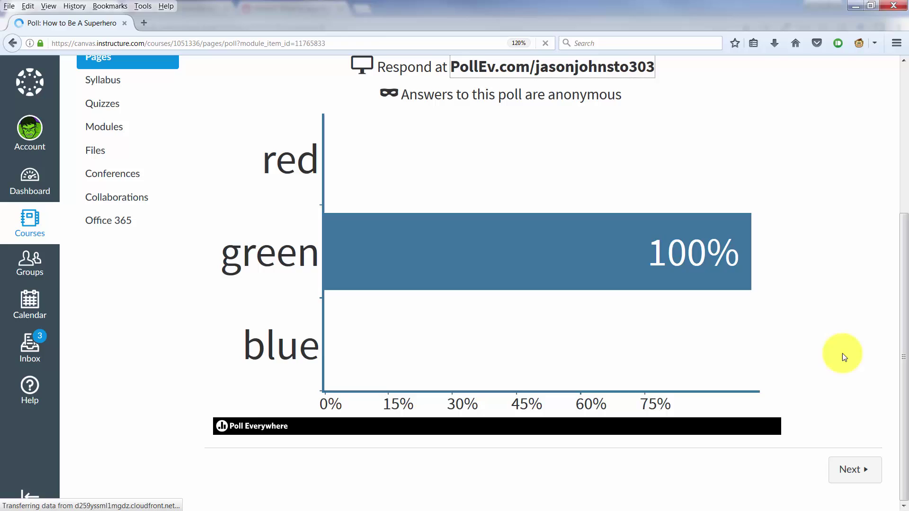
scroll(842, 358, up, 2)
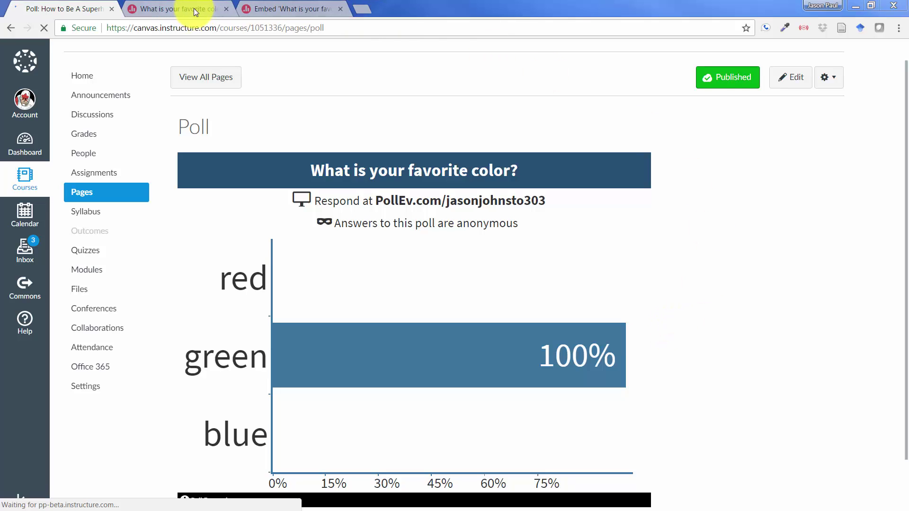
Step: Review the favorite color poll's results in Poll Everywhere, then return to the My polls list
click(194, 8)
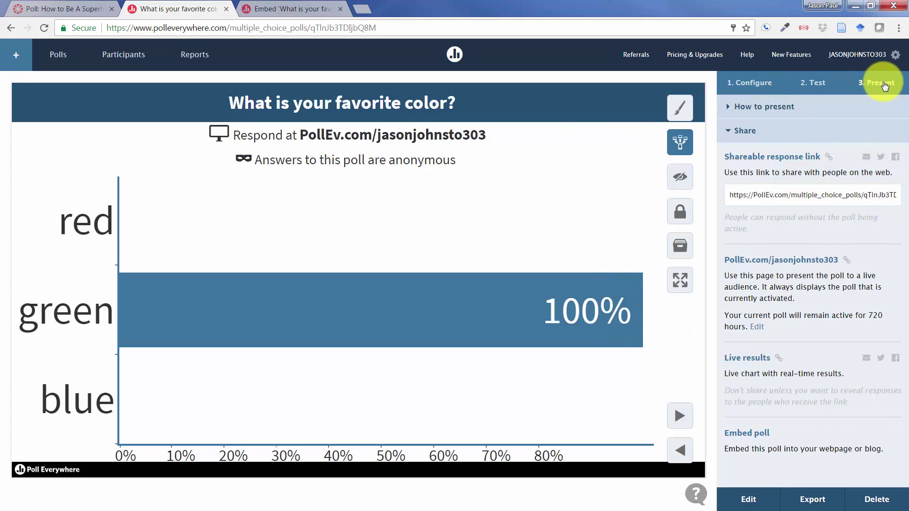
click(58, 54)
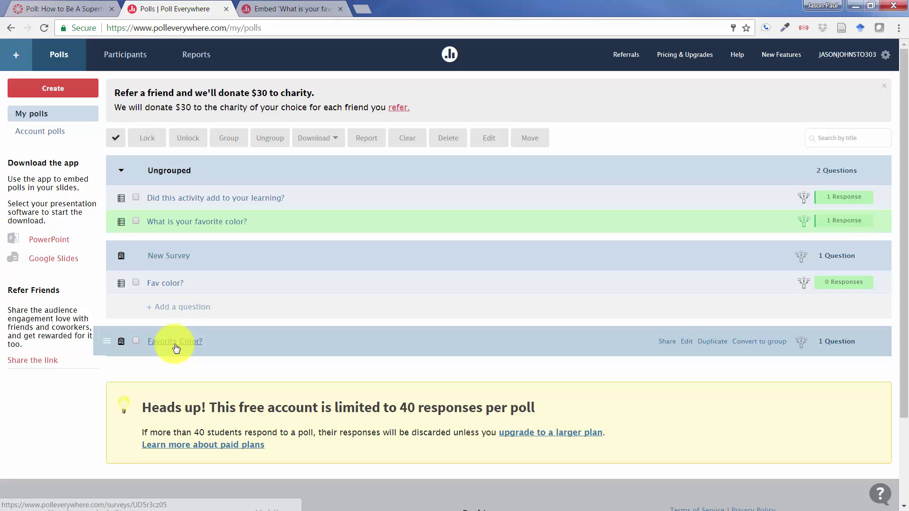
Step: Open the Favorite Color? survey and look through its Test, Present and Configure options
click(175, 345)
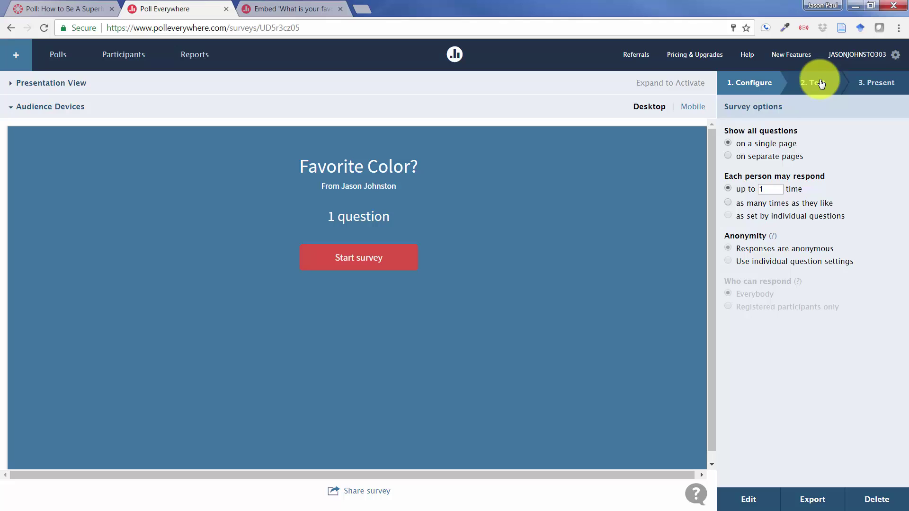
click(814, 82)
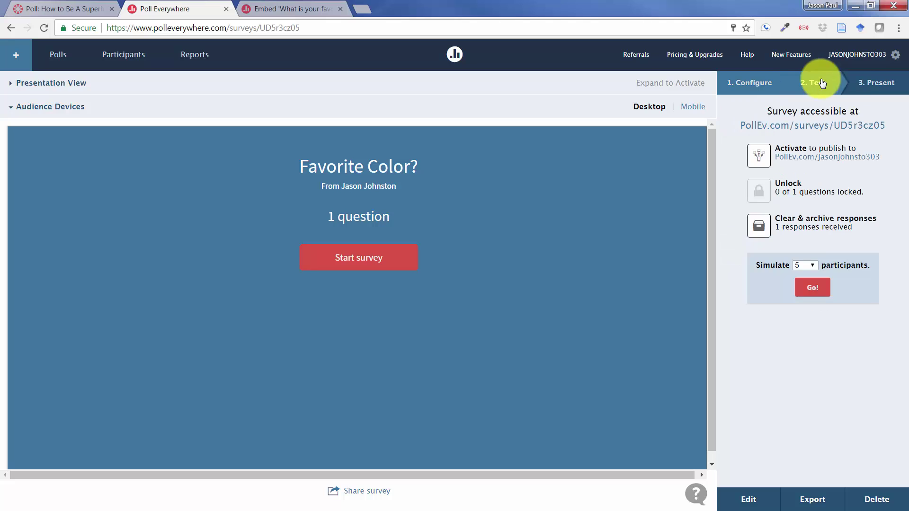
click(881, 83)
click(752, 89)
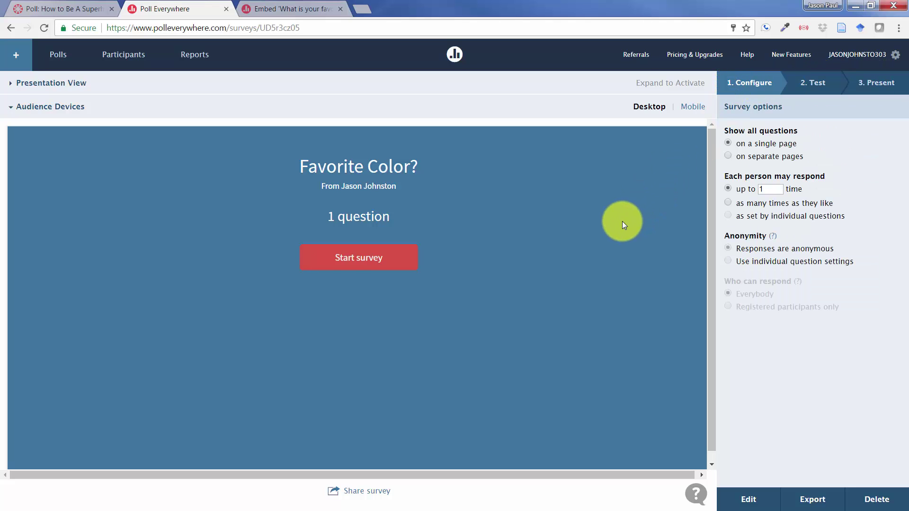